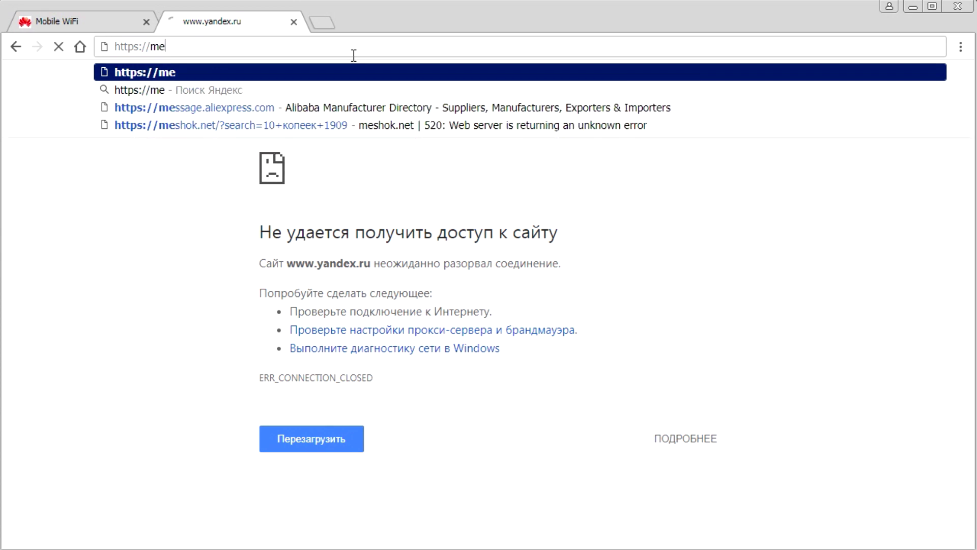
# Load megafon.ru in the second tab, bringing up the MegaFon site at moscow.megafon.ru
pyautogui.write('gafon.ru')
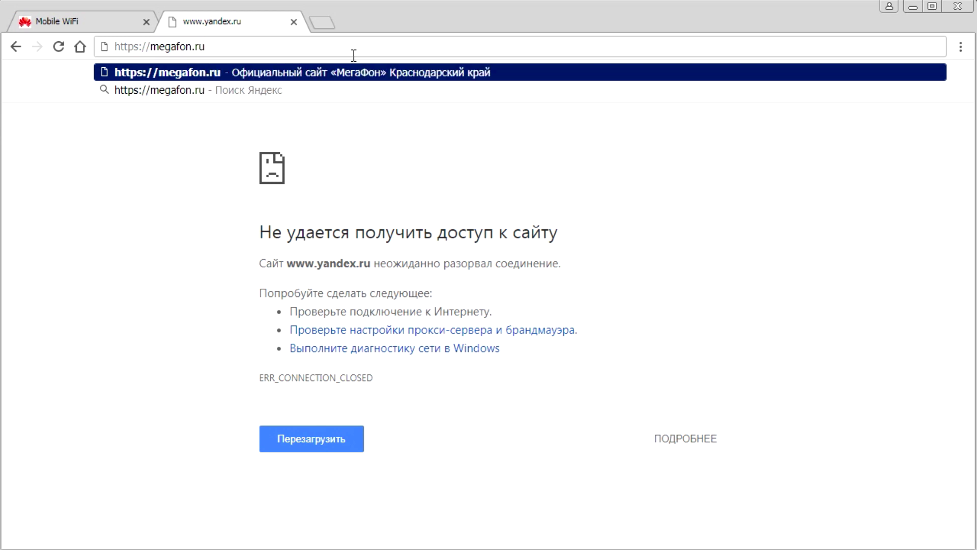
pyautogui.press('Return')
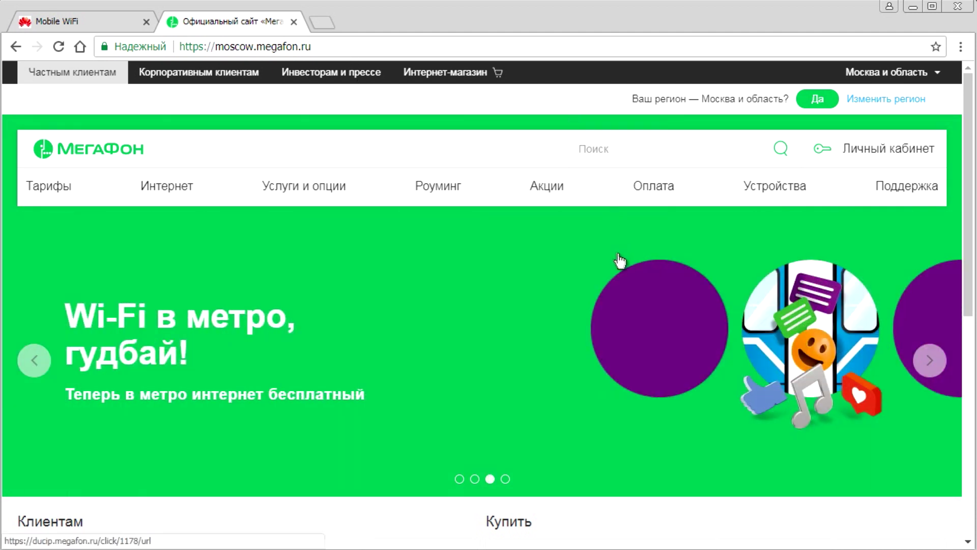
# Scroll through the MegaFon home page
pyautogui.scroll(-7, 560, 250)
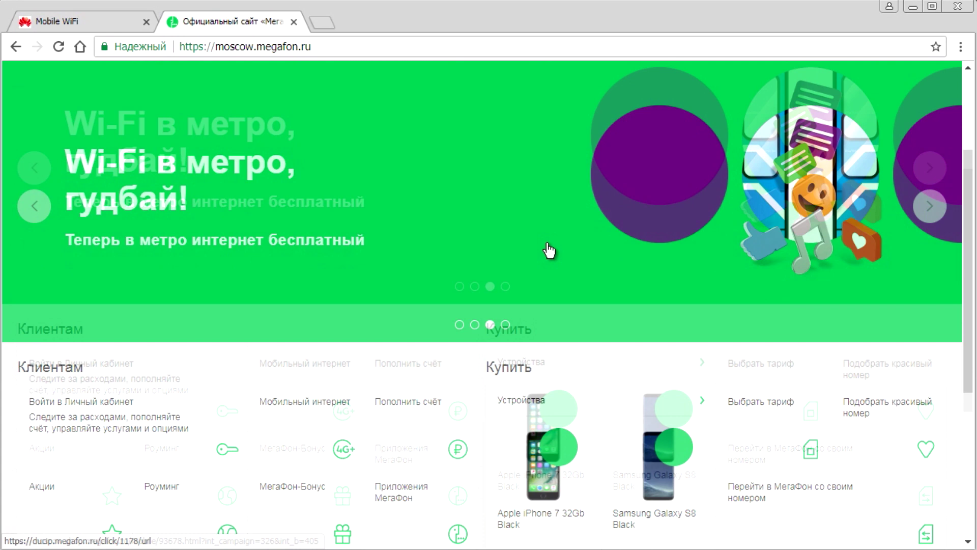
pyautogui.scroll(7, 555, 236)
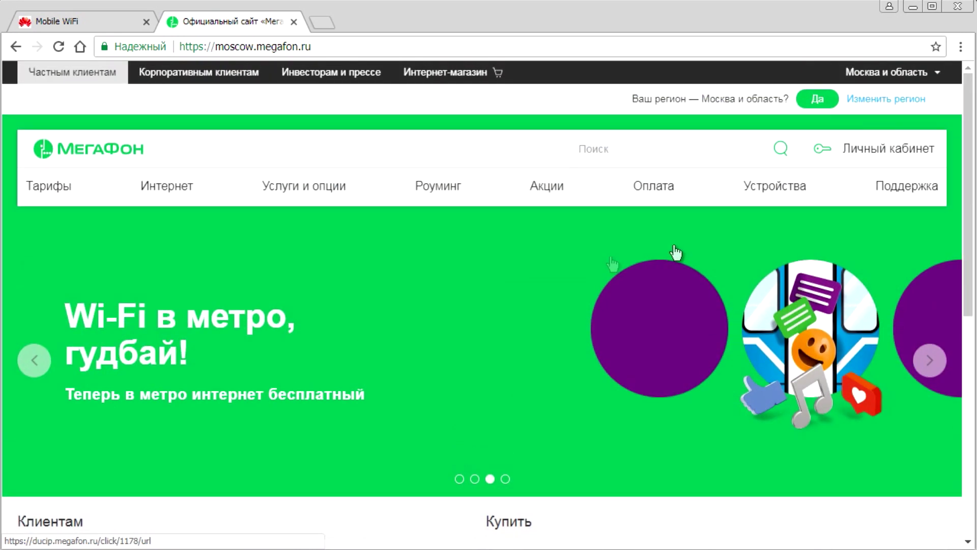
pyautogui.scroll(-4, 375, 265)
pyautogui.scroll(-3, 676, 236)
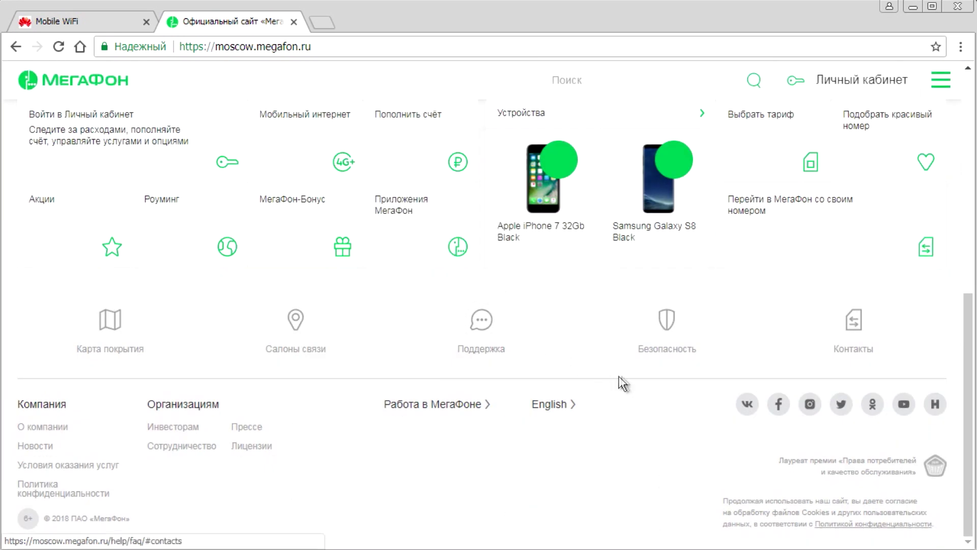
pyautogui.scroll(4, 605, 357)
pyautogui.scroll(3, 594, 341)
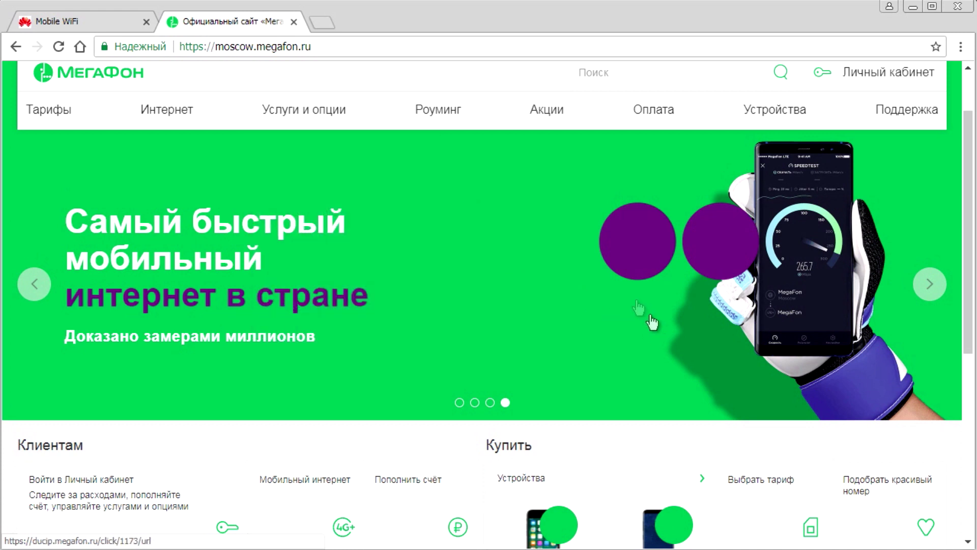
pyautogui.scroll(2, 509, 357)
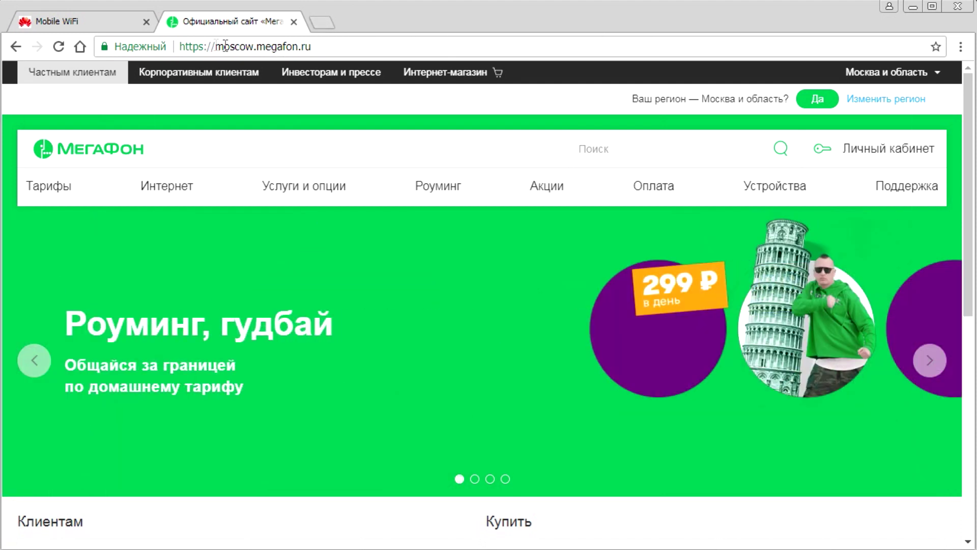
# Try the Yandex tile in a new tab and close the failed Yandex tab
pyautogui.click(316, 23)
pyautogui.click(528, 221)
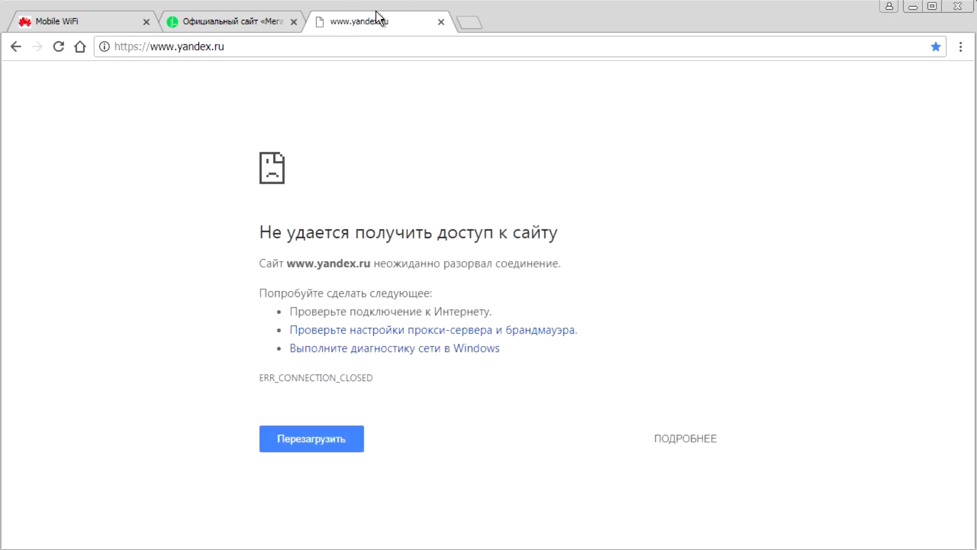
pyautogui.click(440, 22)
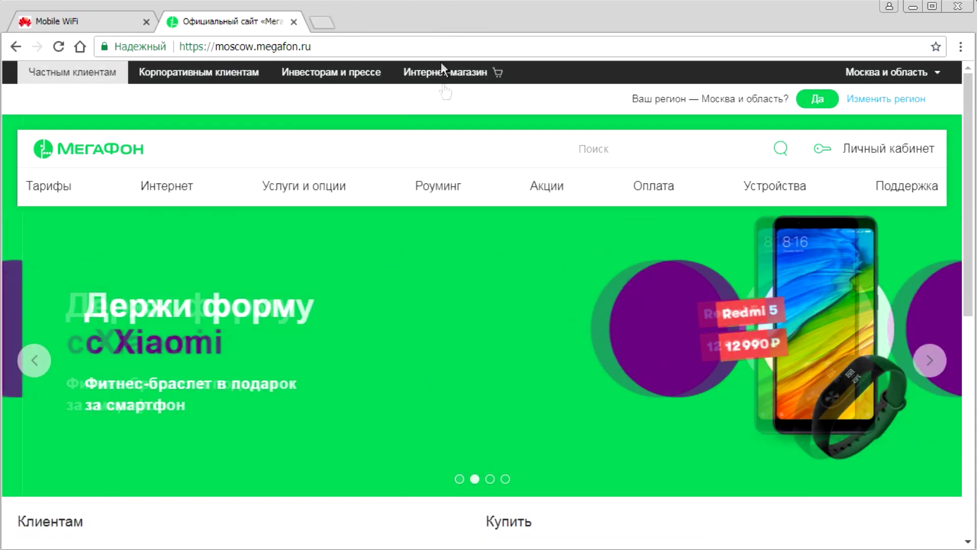
# Close the MegaFon tab, log in as administrator via Statistics, and postpone the password change
pyautogui.click(293, 22)
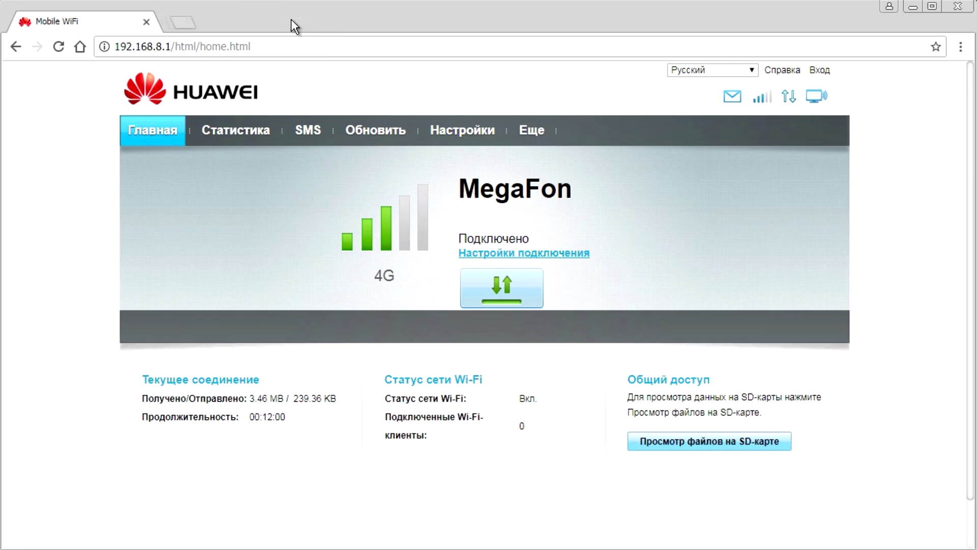
pyautogui.click(235, 138)
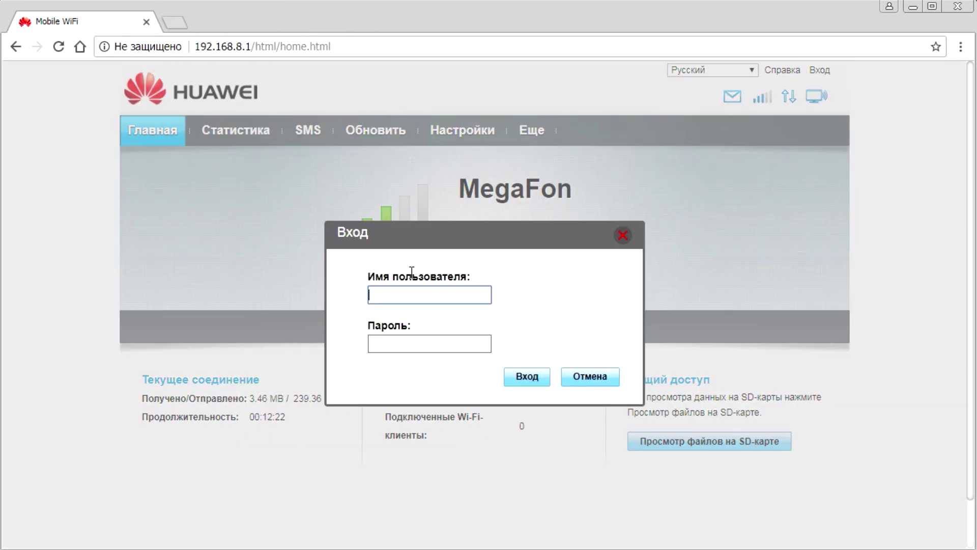
pyautogui.click(410, 300)
pyautogui.write('a')
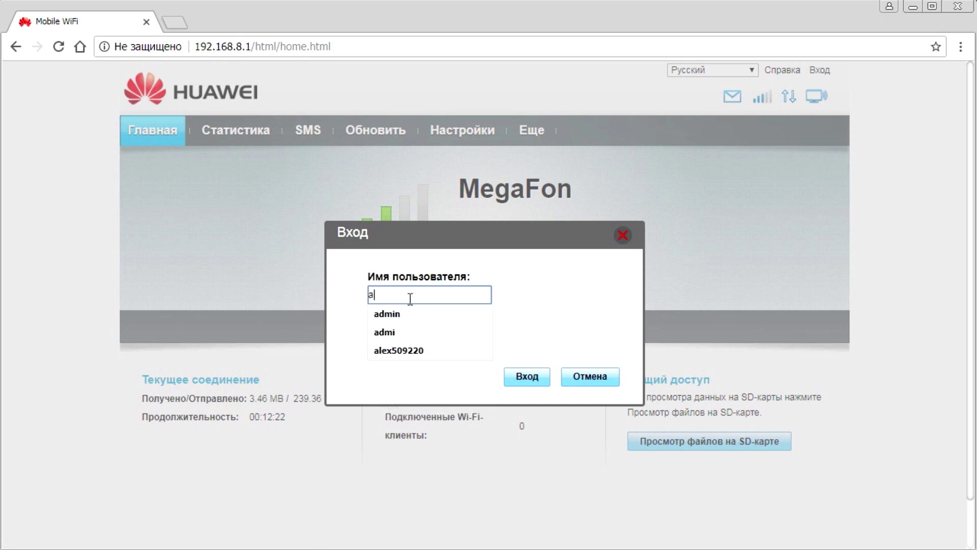
pyautogui.write('dmin')
pyautogui.click(399, 313)
pyautogui.click(388, 343)
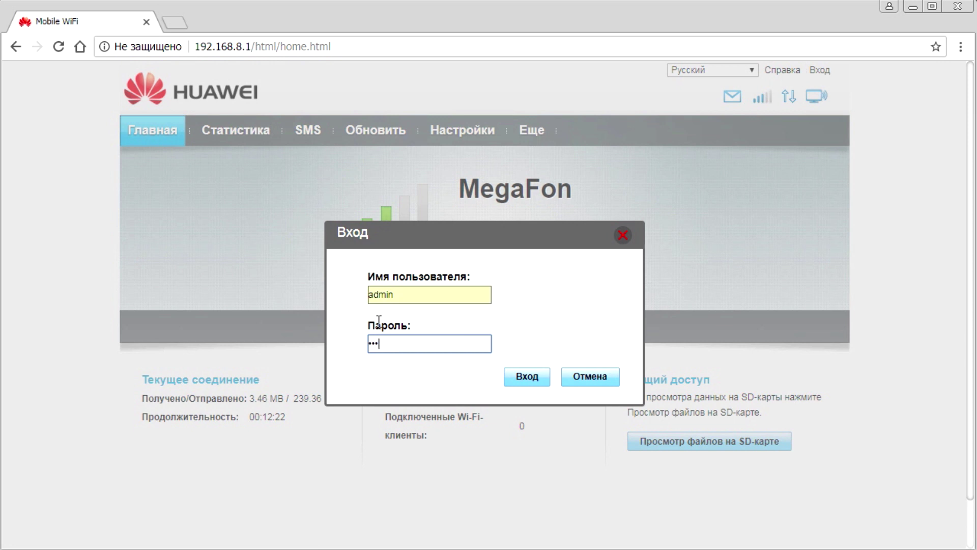
pyautogui.click(527, 377)
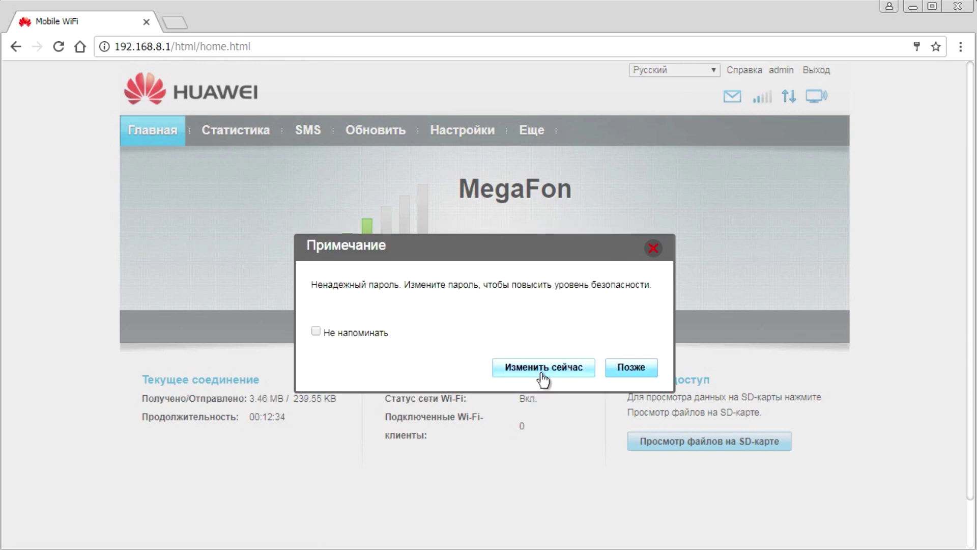
pyautogui.click(631, 368)
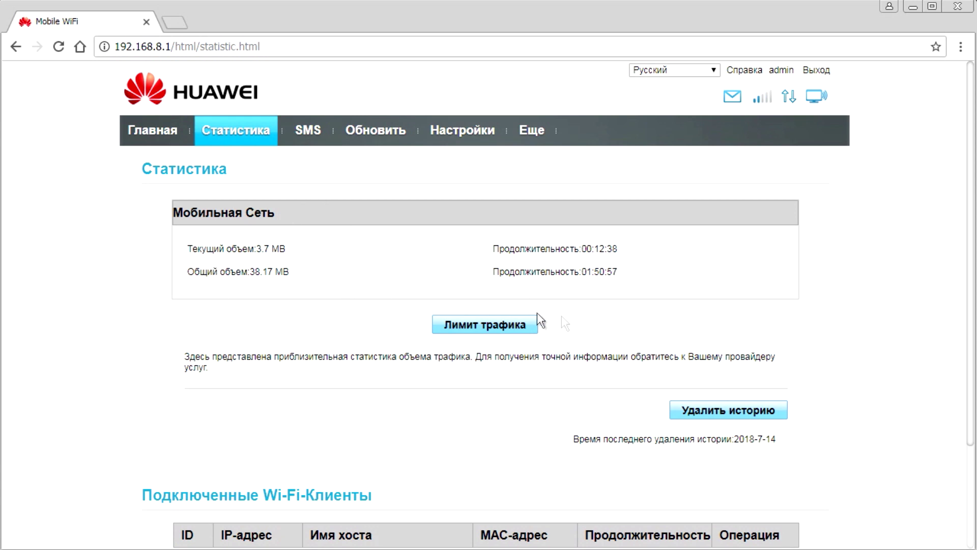
# View the monthly traffic limit settings and close them without saving
pyautogui.scroll(-2, 498, 320)
pyautogui.click(488, 250)
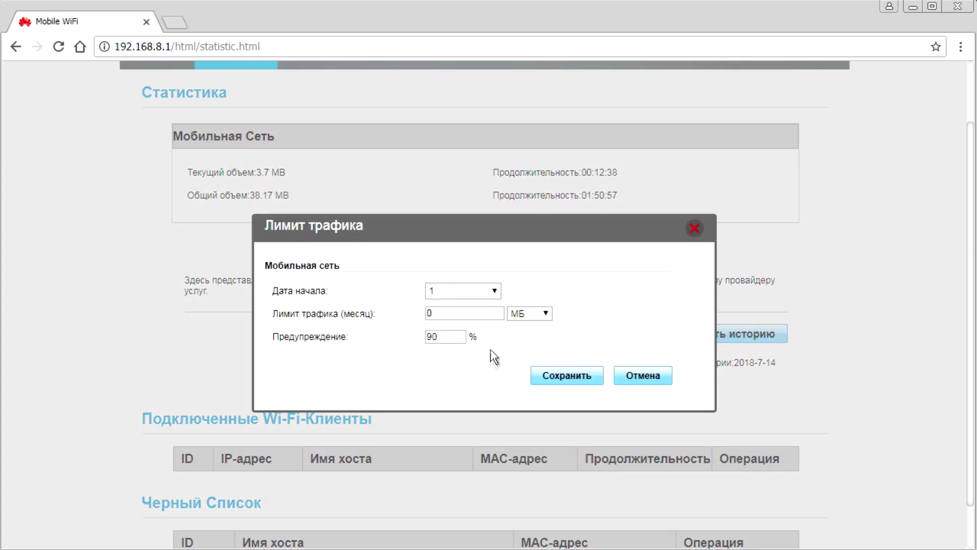
pyautogui.click(693, 228)
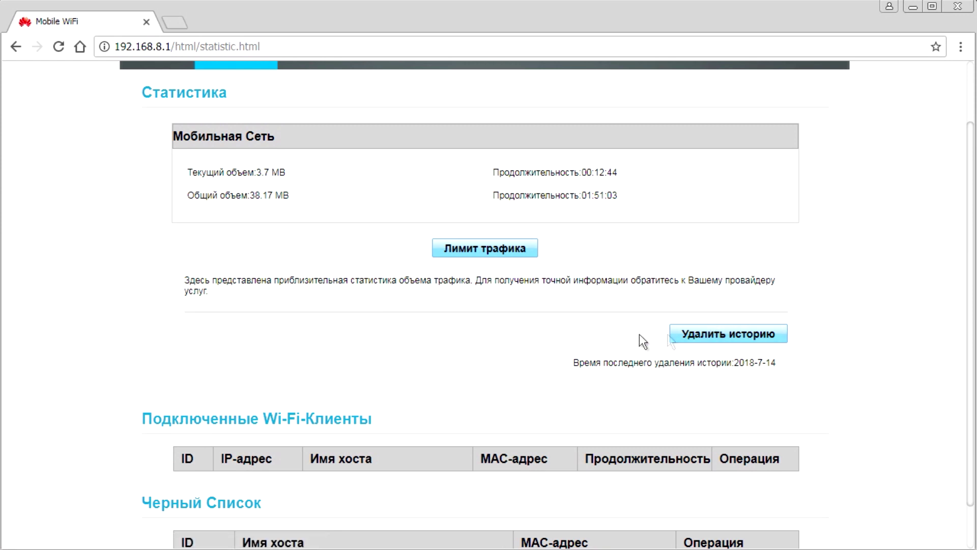
# Open the SMS inbox with its four received messages
pyautogui.scroll(-1, 829, 343)
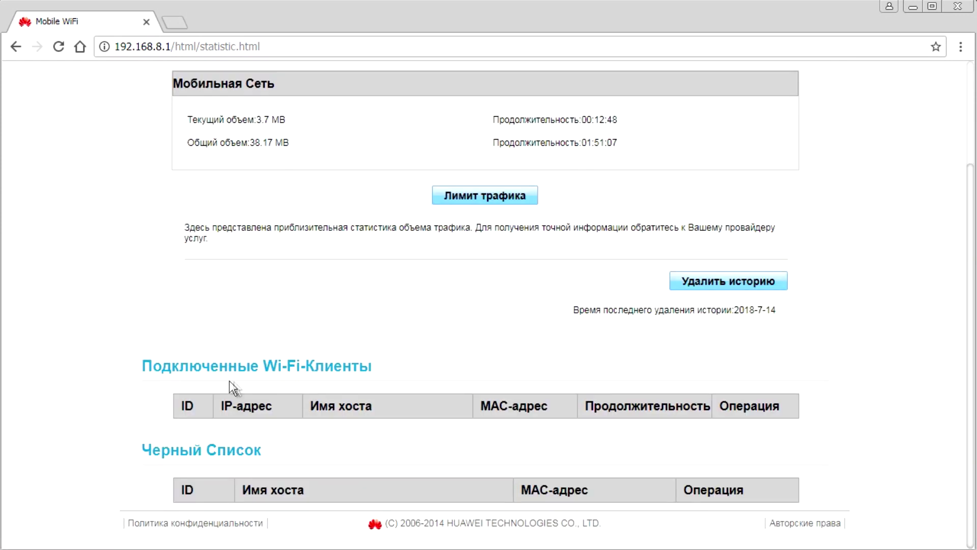
pyautogui.scroll(3, 518, 302)
pyautogui.scroll(-2, 766, 388)
pyautogui.scroll(3, 682, 462)
pyautogui.click(314, 136)
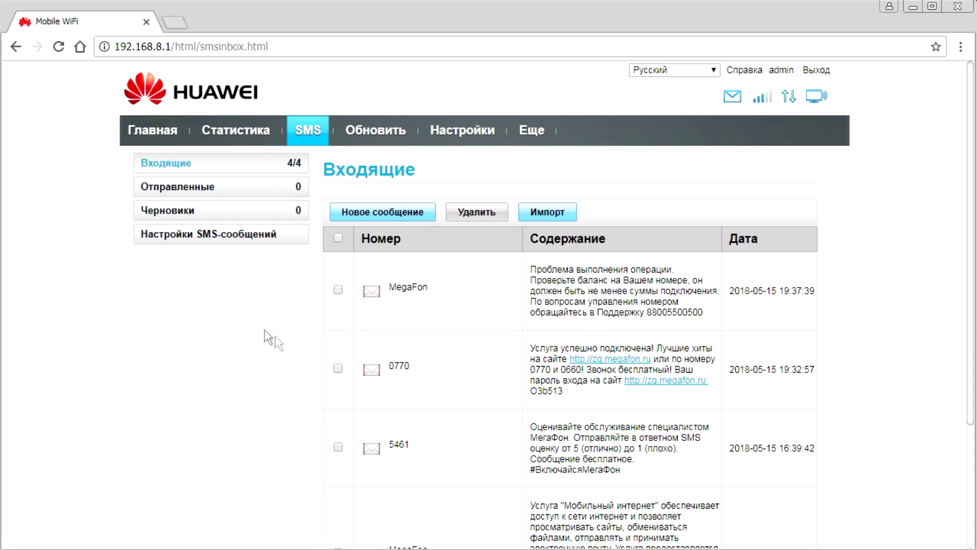
# Check firmware 21.180.07.00.00 on the Update page, then go to device Settings
pyautogui.scroll(-3, 371, 365)
pyautogui.scroll(2, 338, 338)
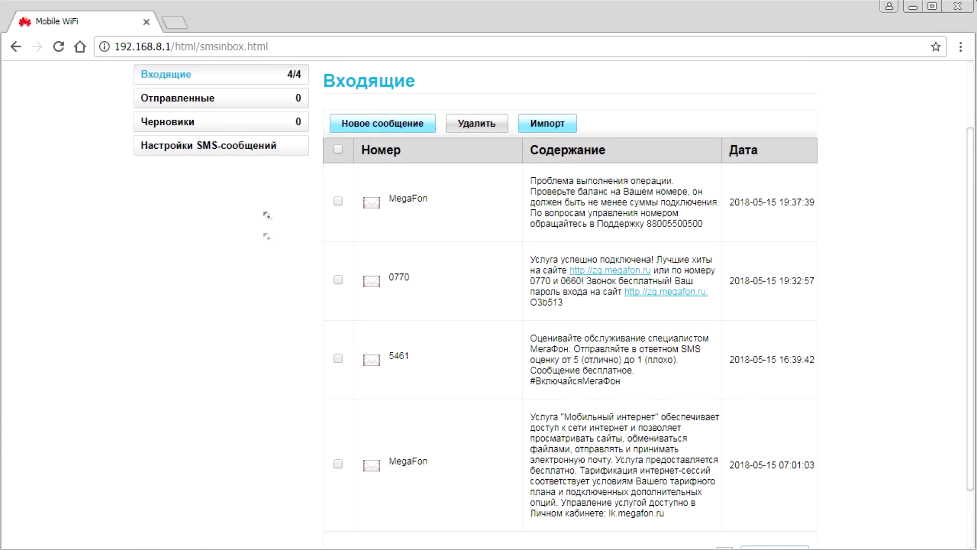
pyautogui.scroll(3, 255, 260)
pyautogui.click(371, 133)
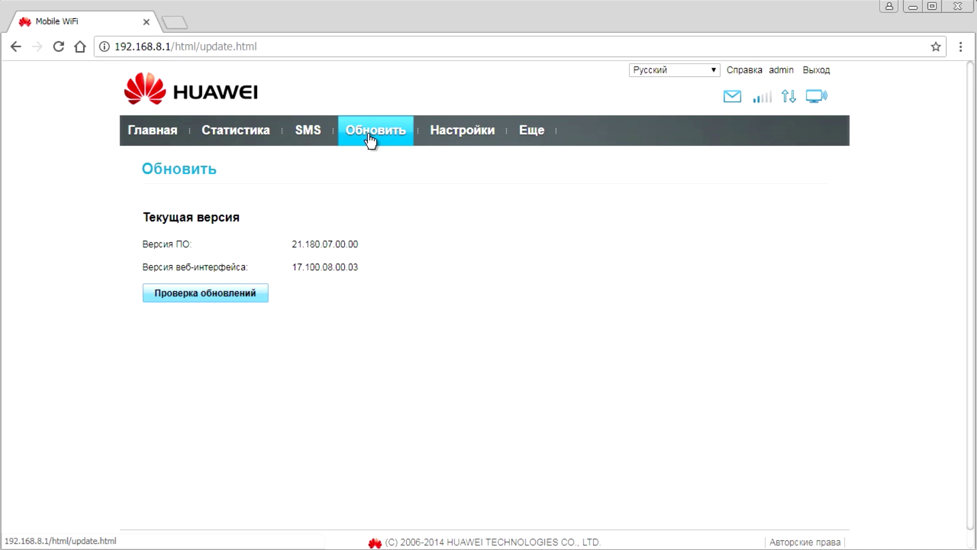
pyautogui.click(461, 138)
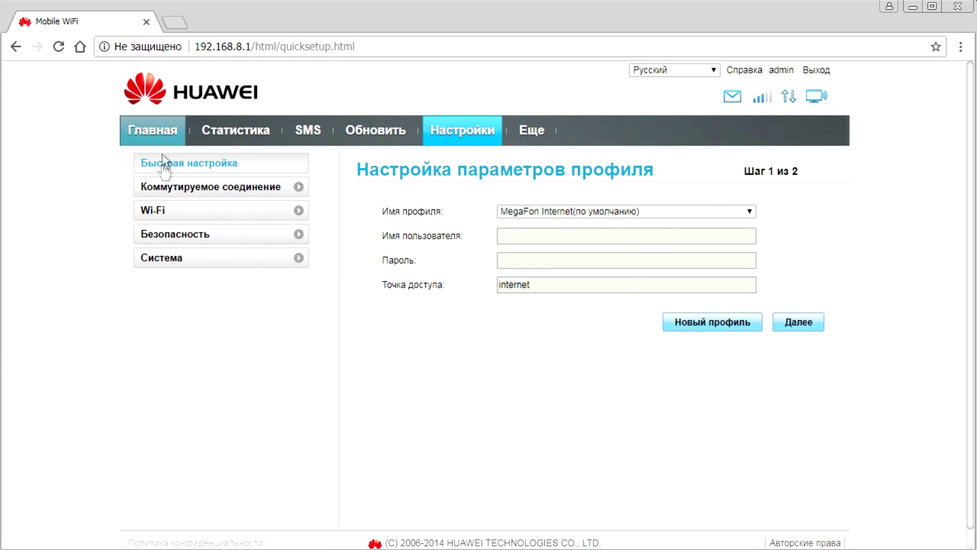
# Review Mobile connection and Profile management (MegaFon Internet, APN 'internet'), then expand Wi-Fi
pyautogui.click(226, 189)
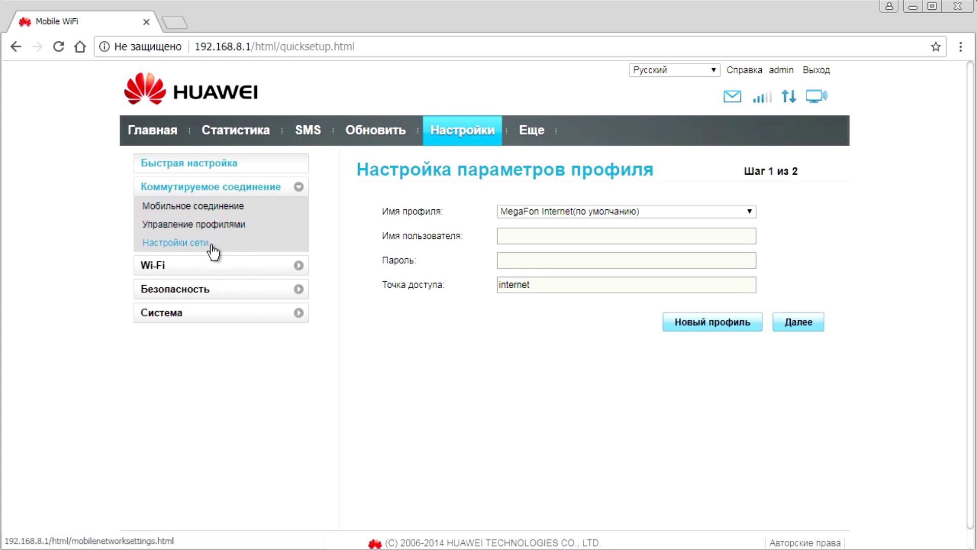
pyautogui.click(241, 212)
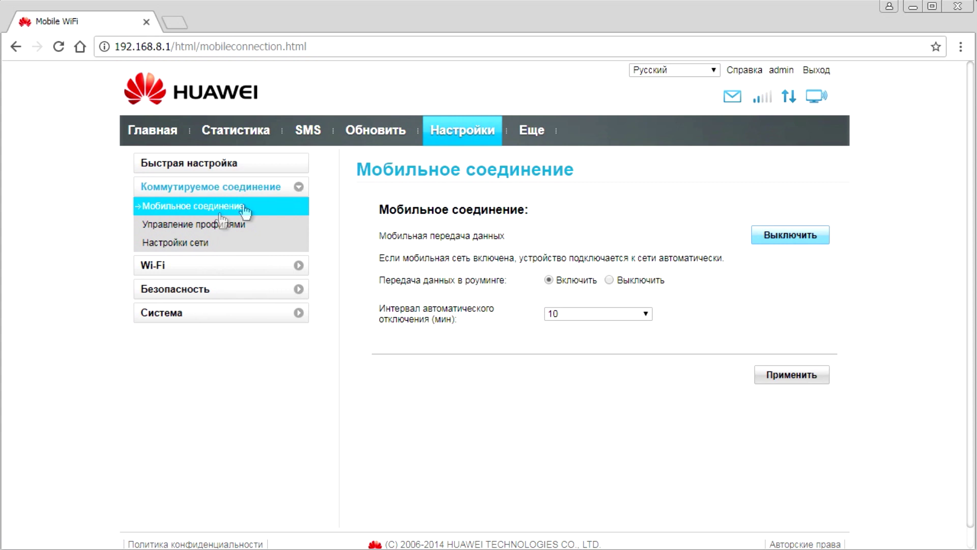
pyautogui.click(222, 225)
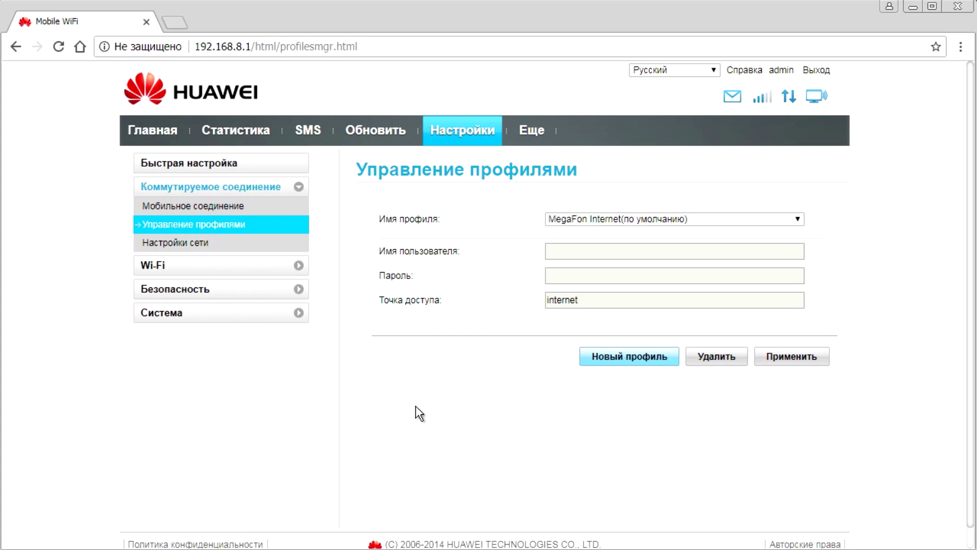
pyautogui.click(300, 186)
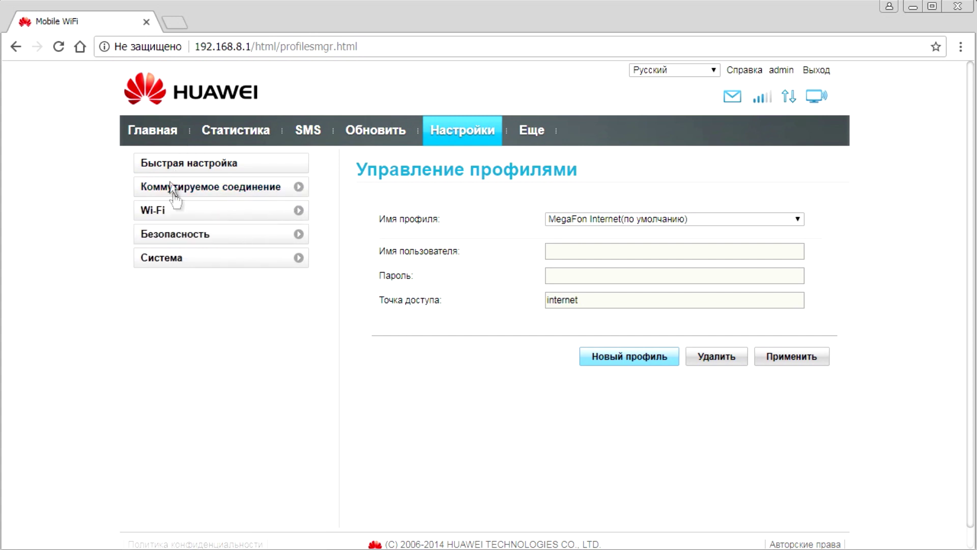
pyautogui.click(299, 210)
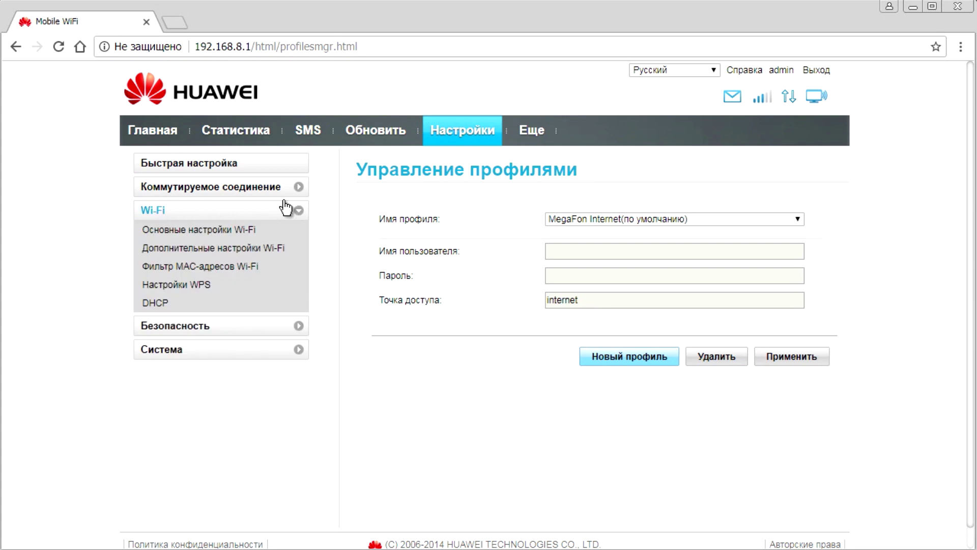
# View the basic Wi-Fi settings, briefly revealing and hiding the network password
pyautogui.click(222, 230)
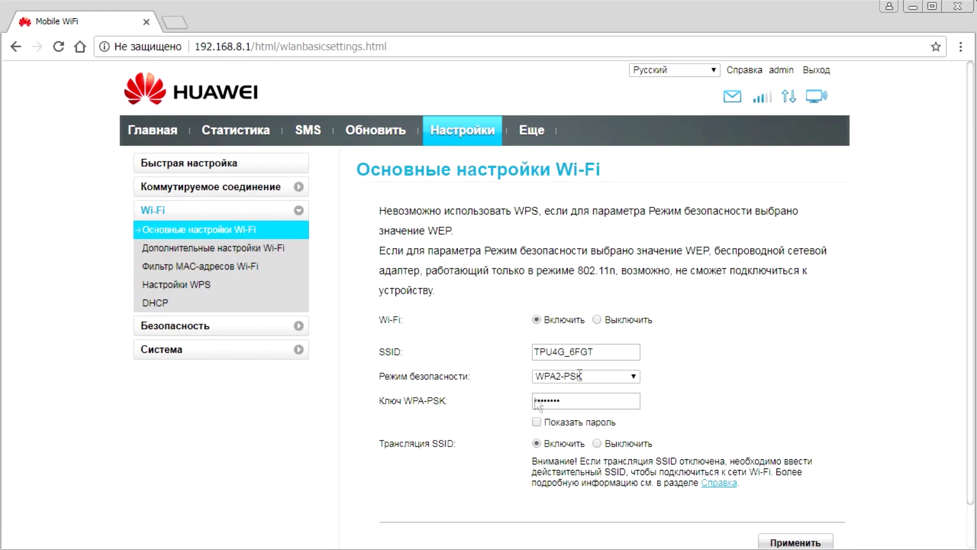
pyautogui.click(620, 357)
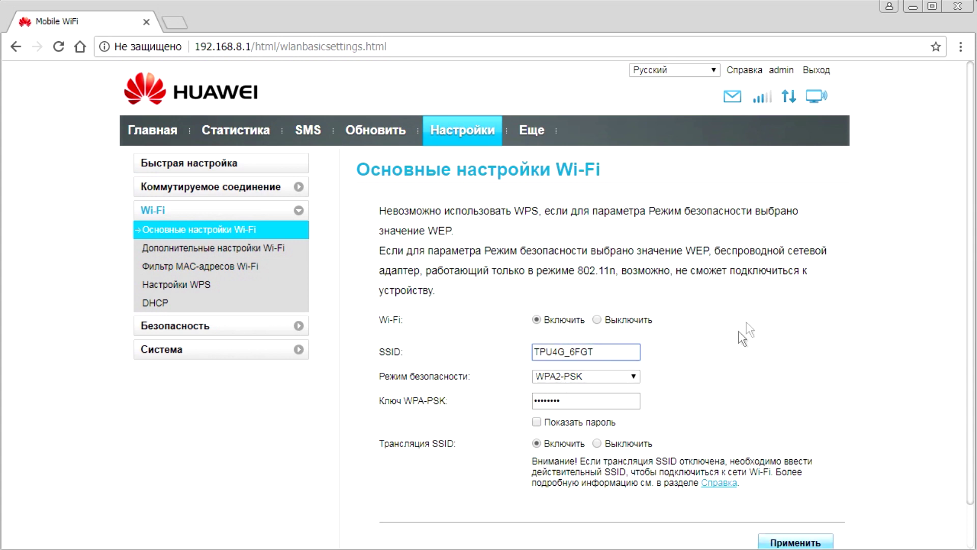
pyautogui.scroll(-1, 746, 332)
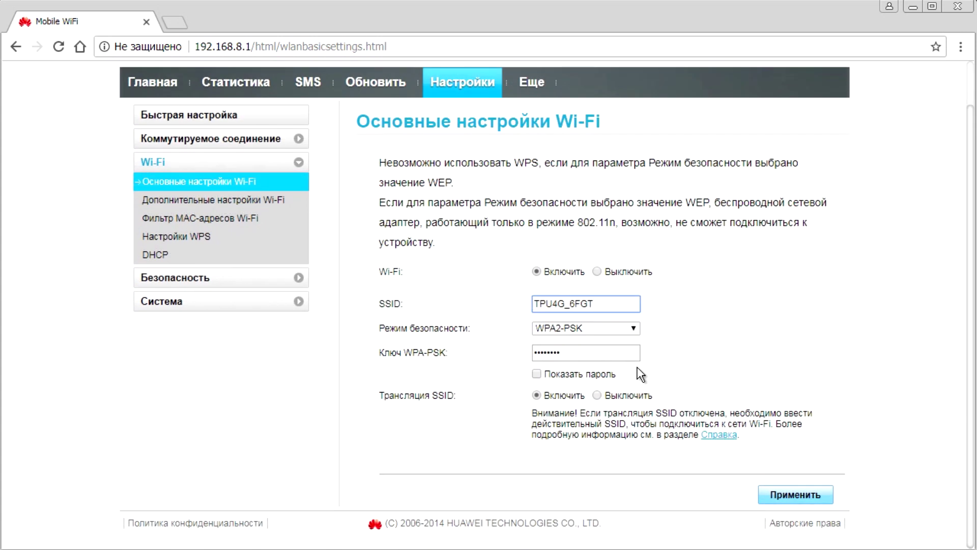
pyautogui.click(536, 374)
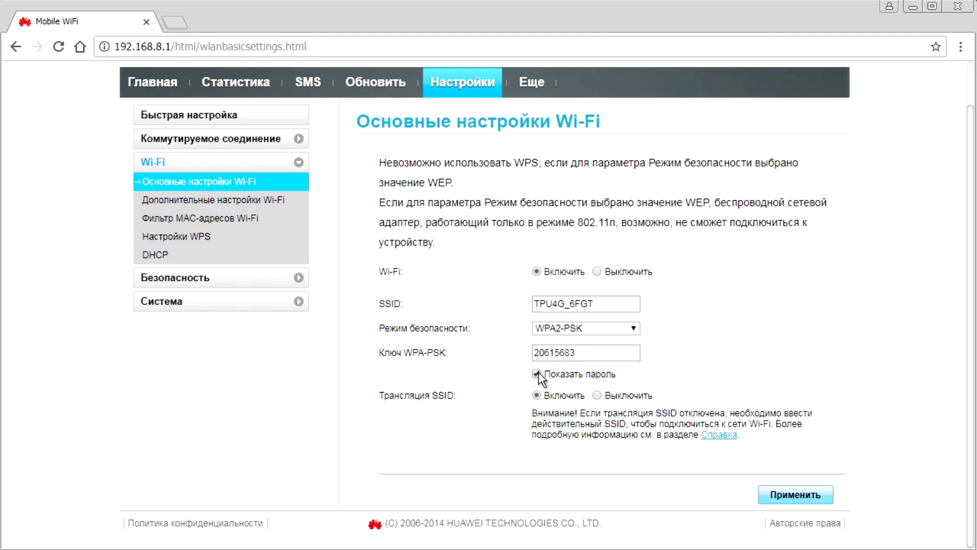
pyautogui.click(537, 374)
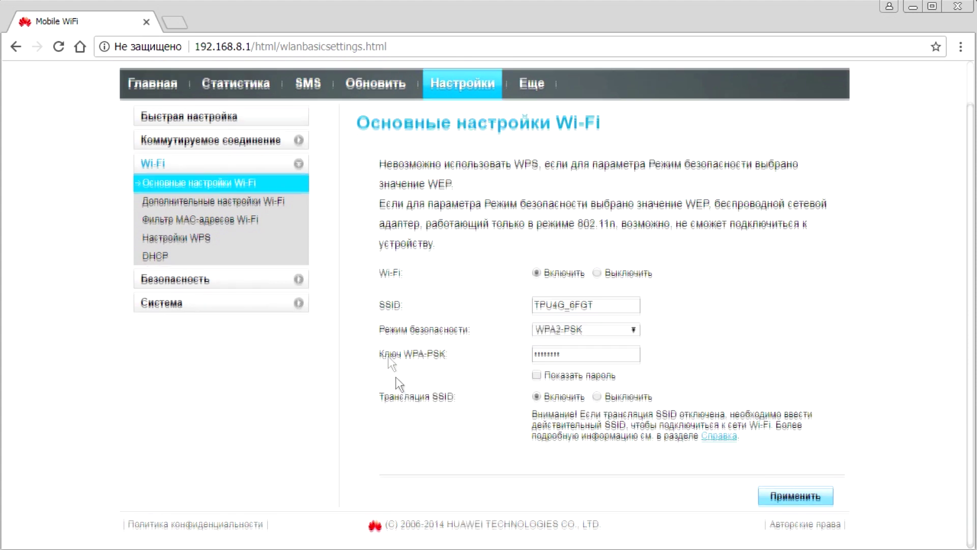
pyautogui.scroll(1, 272, 366)
# View advanced Wi-Fi, MAC filter (left off), WPS and DHCP pages, then expand Security
pyautogui.click(171, 249)
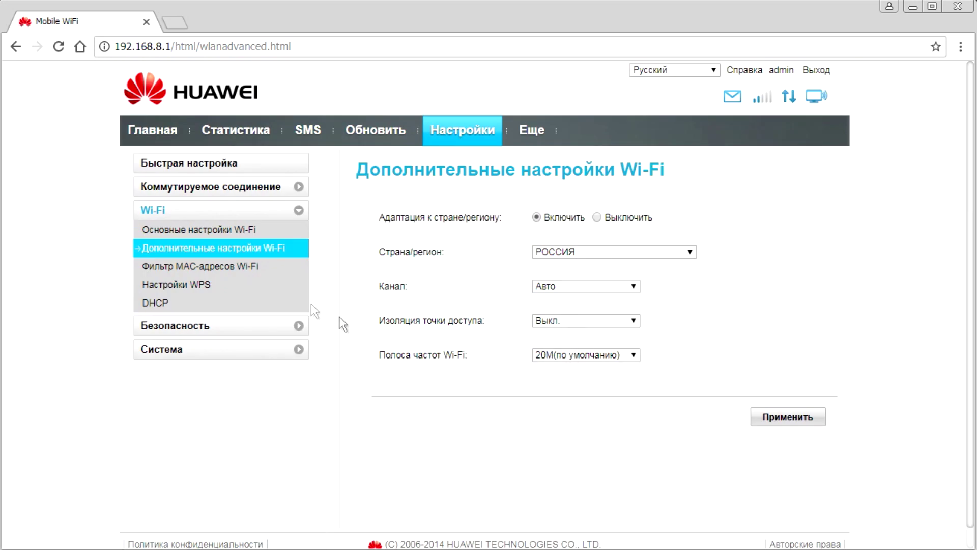
pyautogui.click(230, 270)
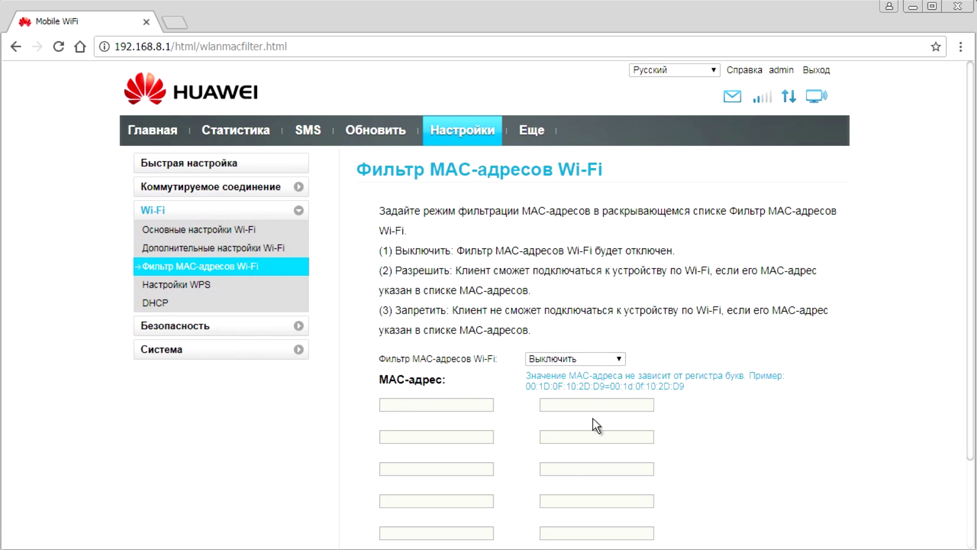
pyautogui.click(608, 358)
pyautogui.click(608, 359)
pyautogui.click(187, 284)
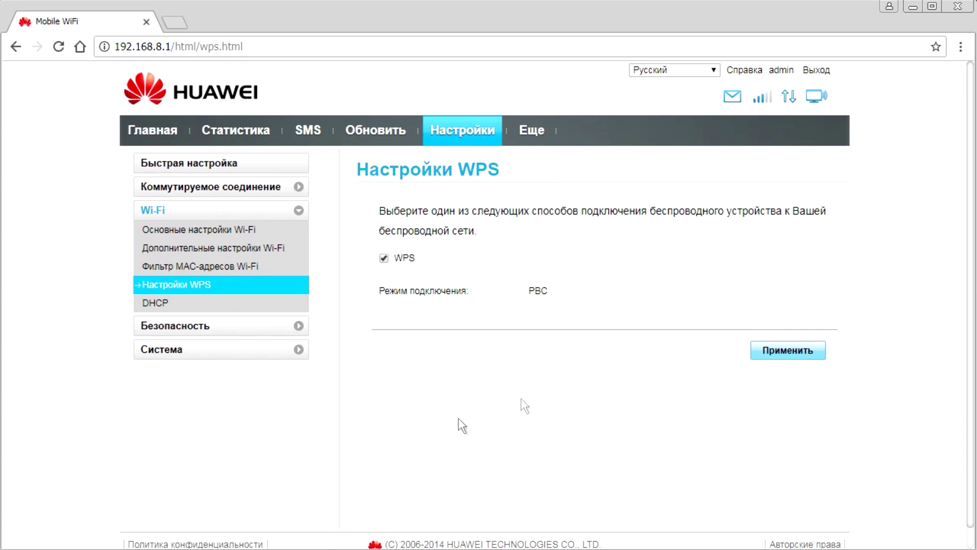
pyautogui.click(155, 303)
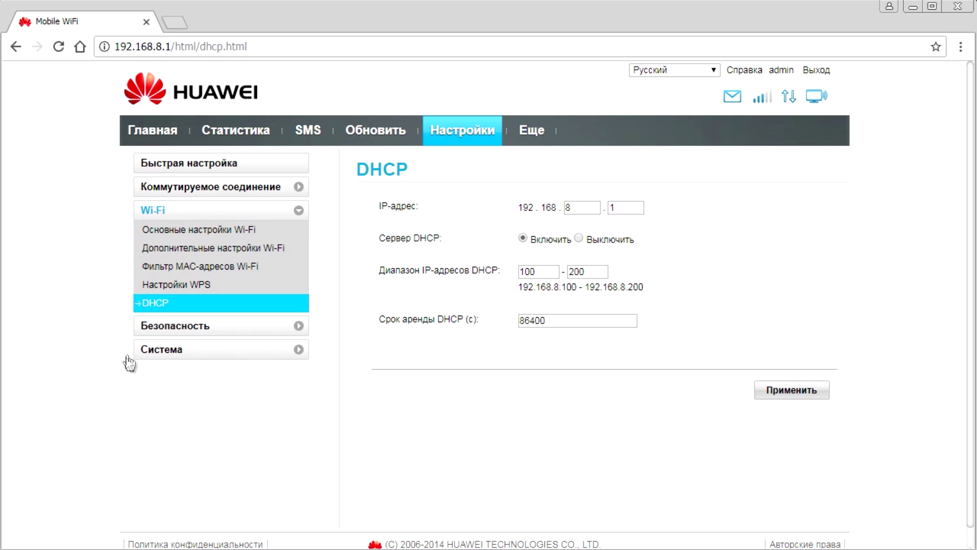
pyautogui.click(191, 331)
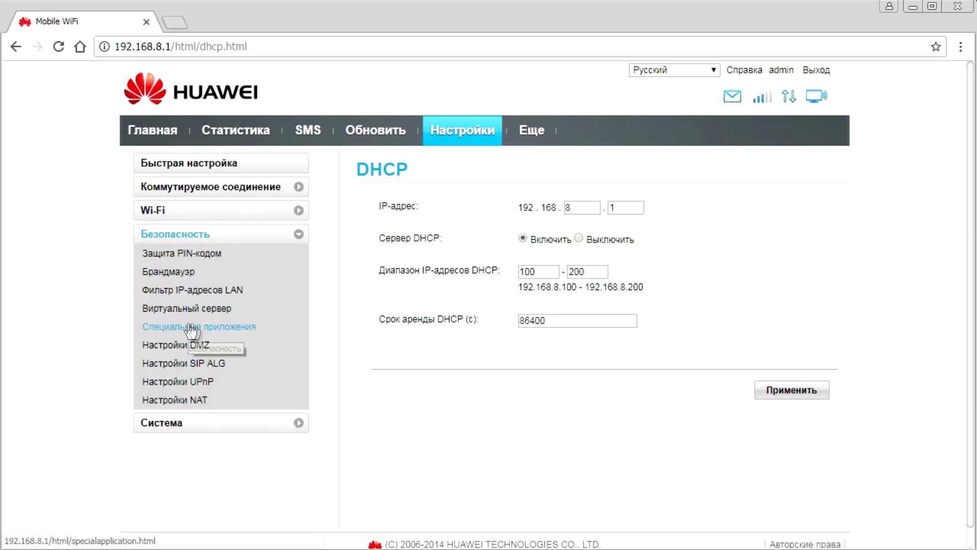
# Disable then re-enable the firewall, applying each change, and go to LAN IP filtering
pyautogui.click(207, 254)
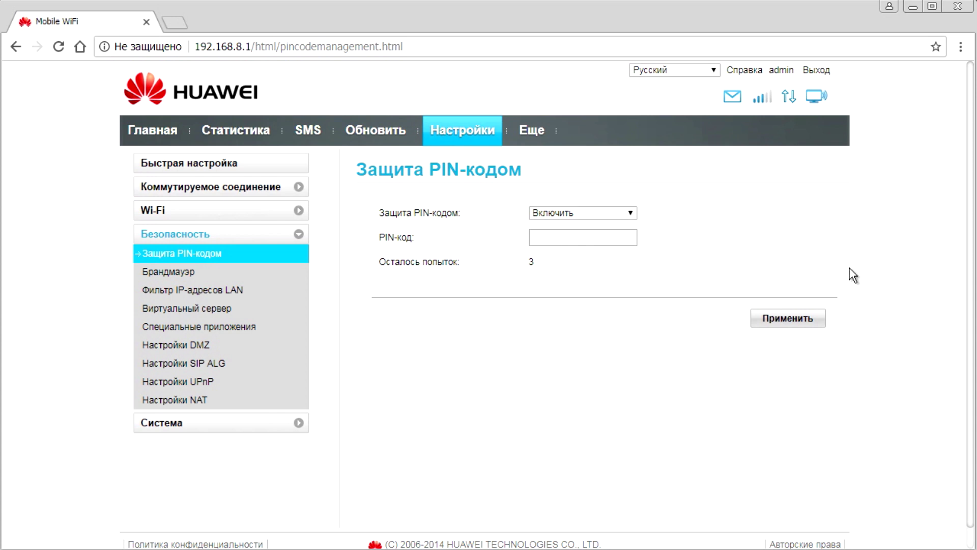
pyautogui.click(182, 276)
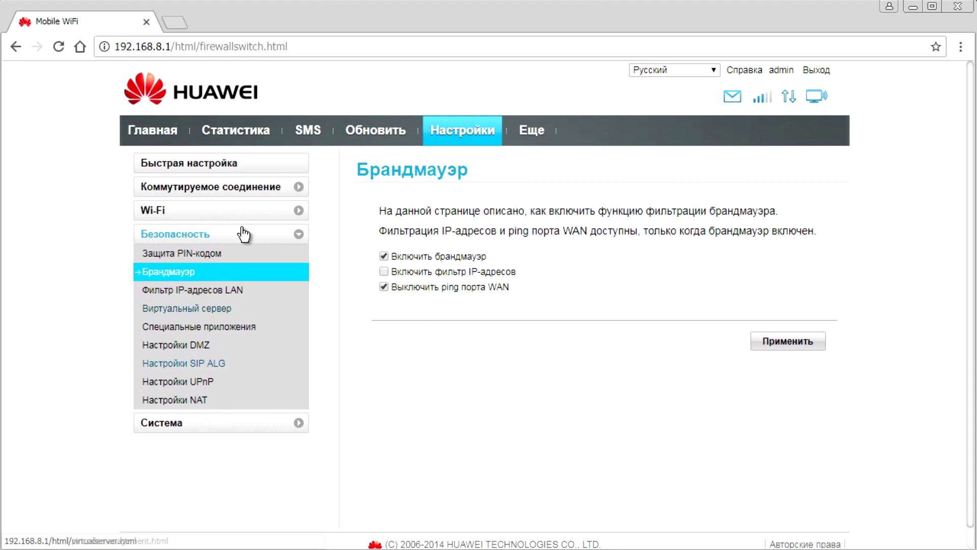
pyautogui.click(384, 256)
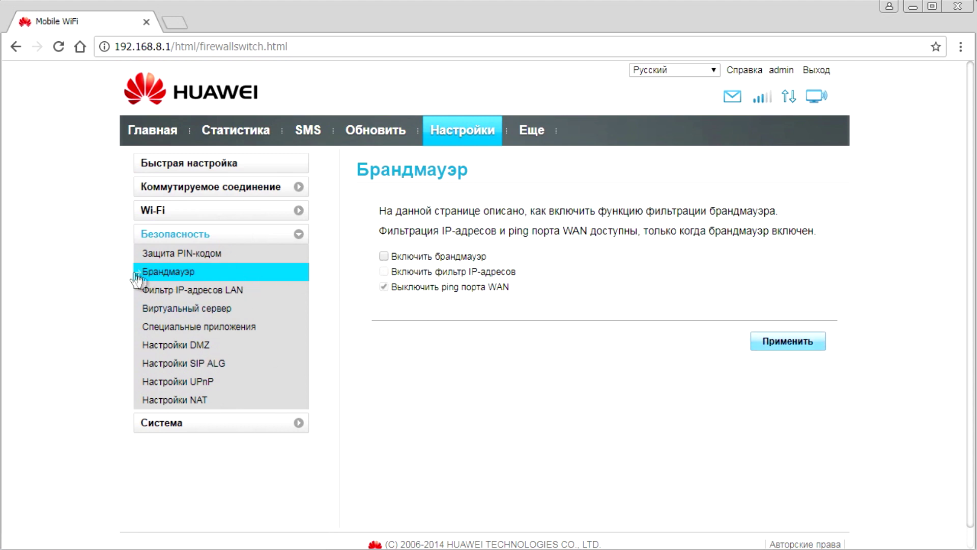
pyautogui.click(809, 345)
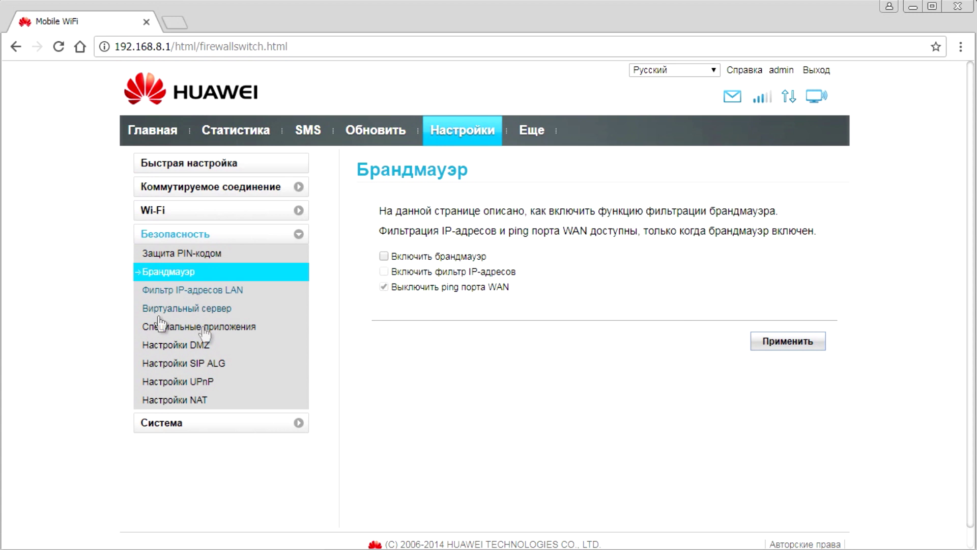
pyautogui.click(393, 257)
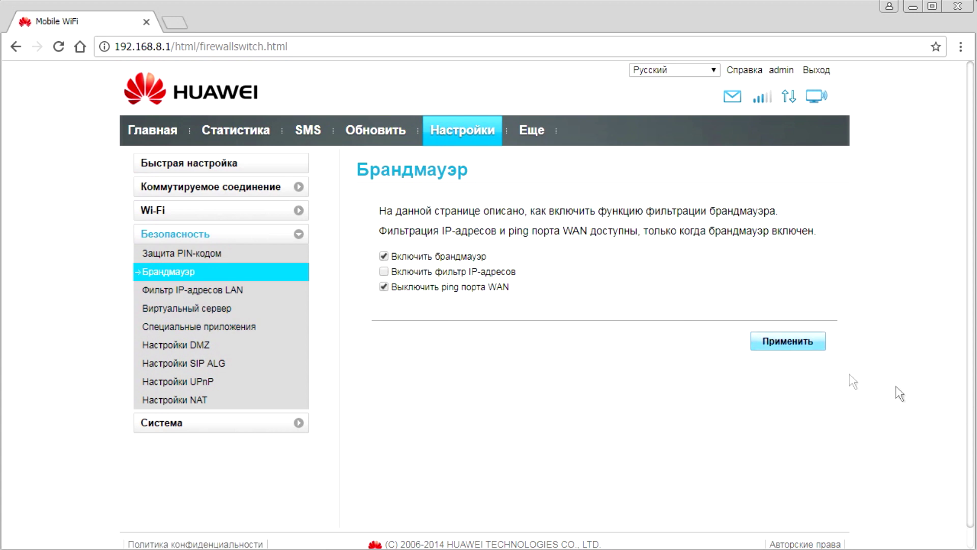
pyautogui.click(784, 346)
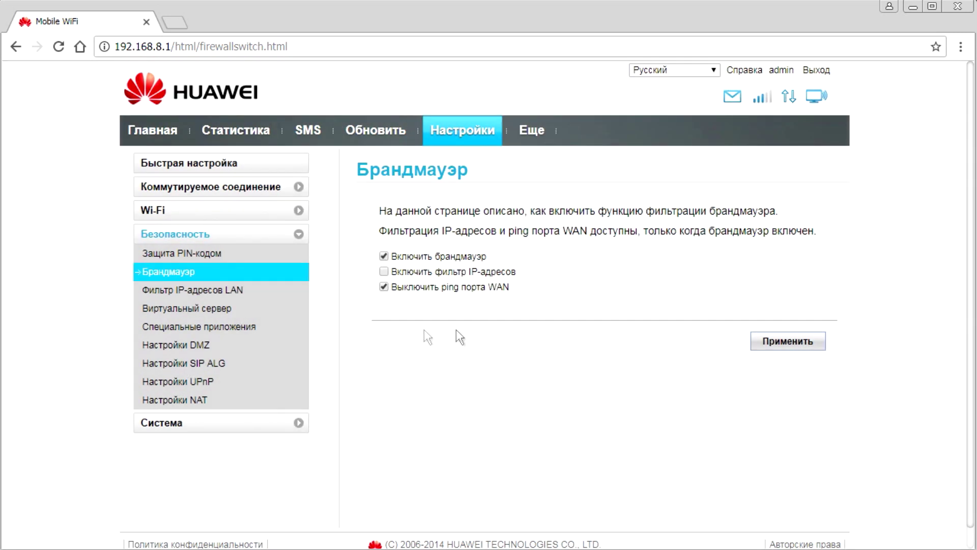
pyautogui.click(153, 289)
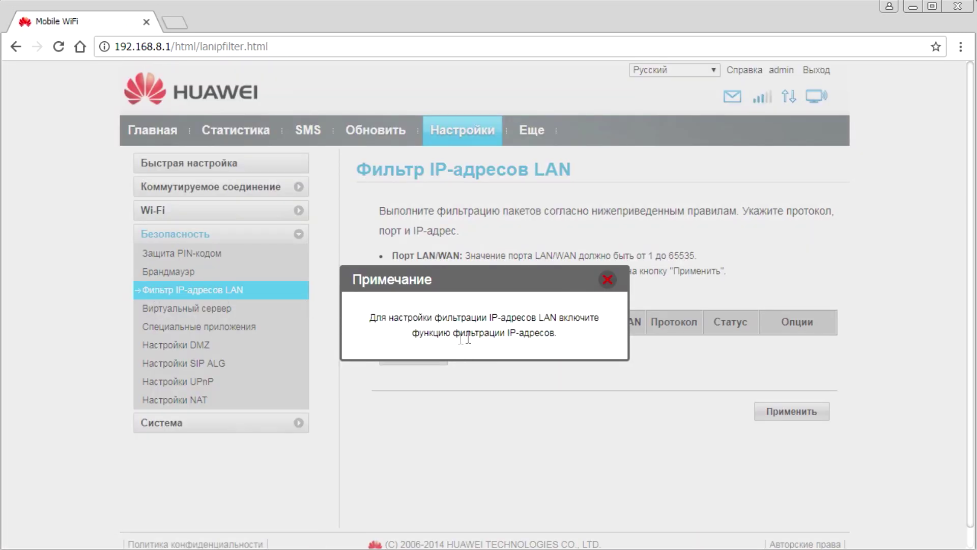
# Dismiss the IP-filter note and view Virtual server, Special applications and DMZ (disabled, 192.168.8.100)
pyautogui.click(607, 279)
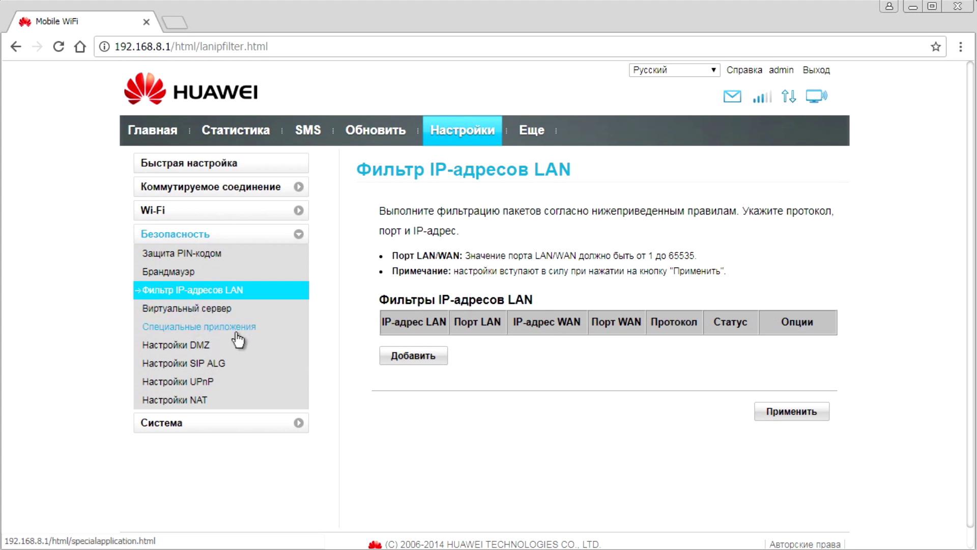
pyautogui.click(154, 312)
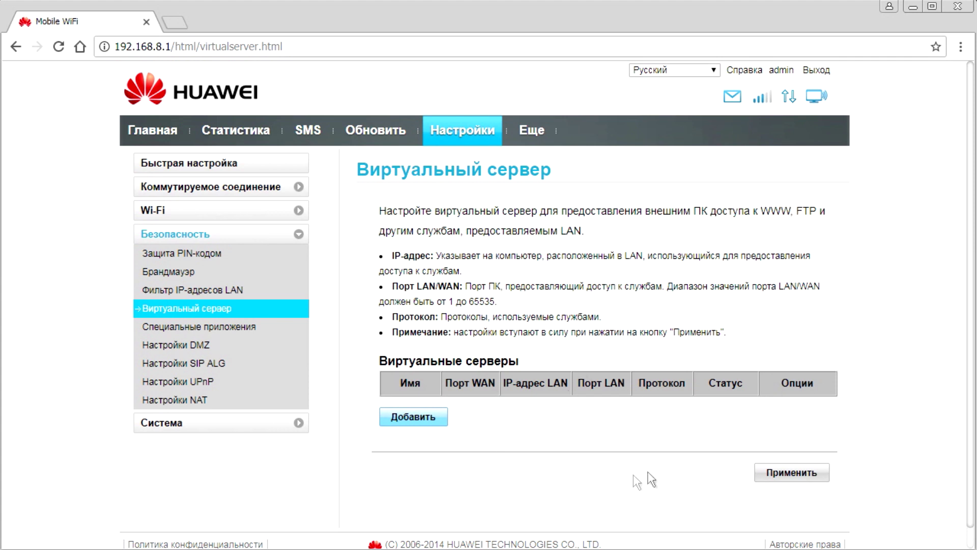
pyautogui.click(211, 327)
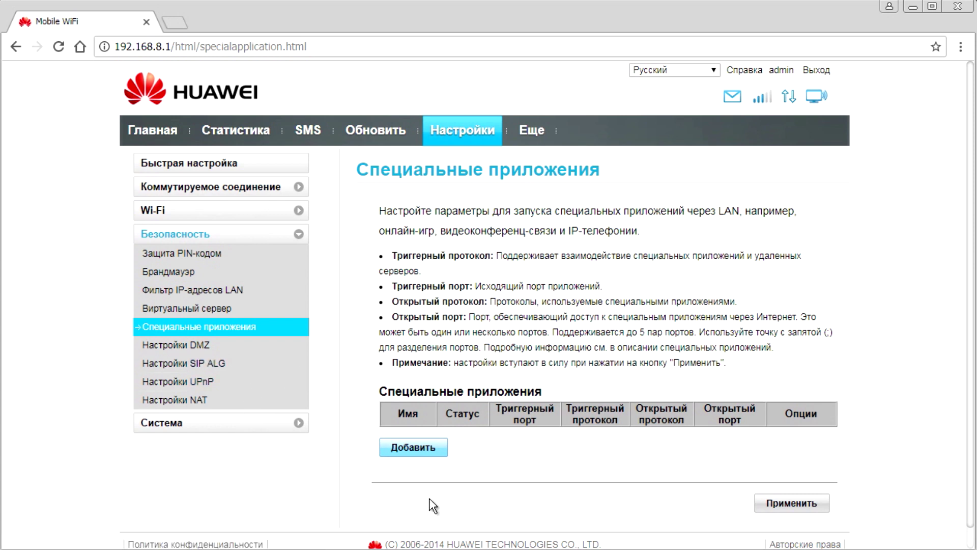
pyautogui.click(198, 348)
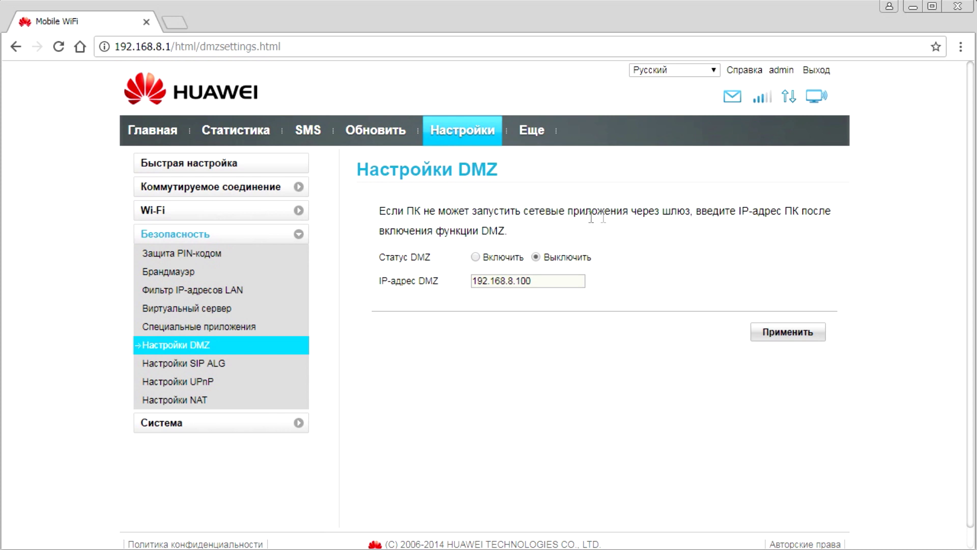
pyautogui.click(298, 234)
# Under System, view Device information and the Change password page, then show More features
pyautogui.click(300, 258)
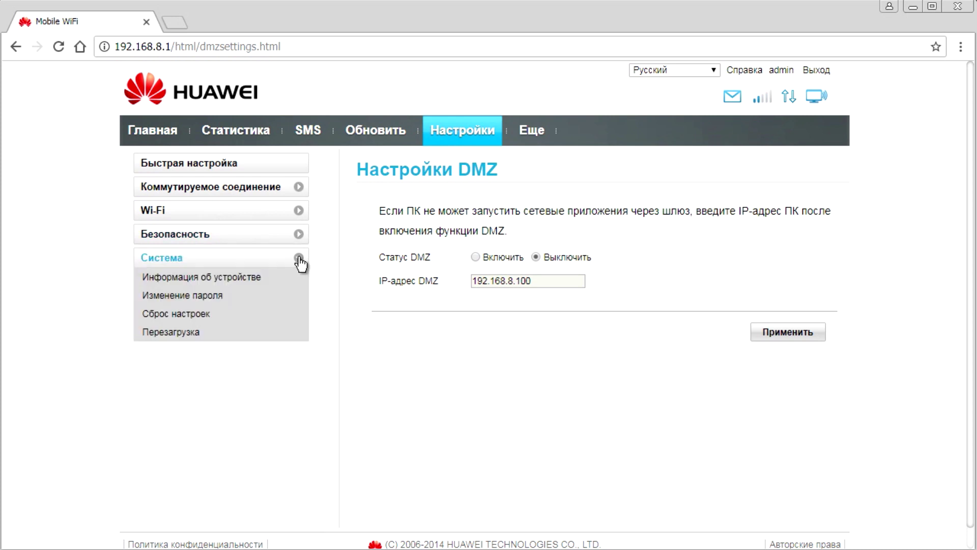
pyautogui.click(235, 278)
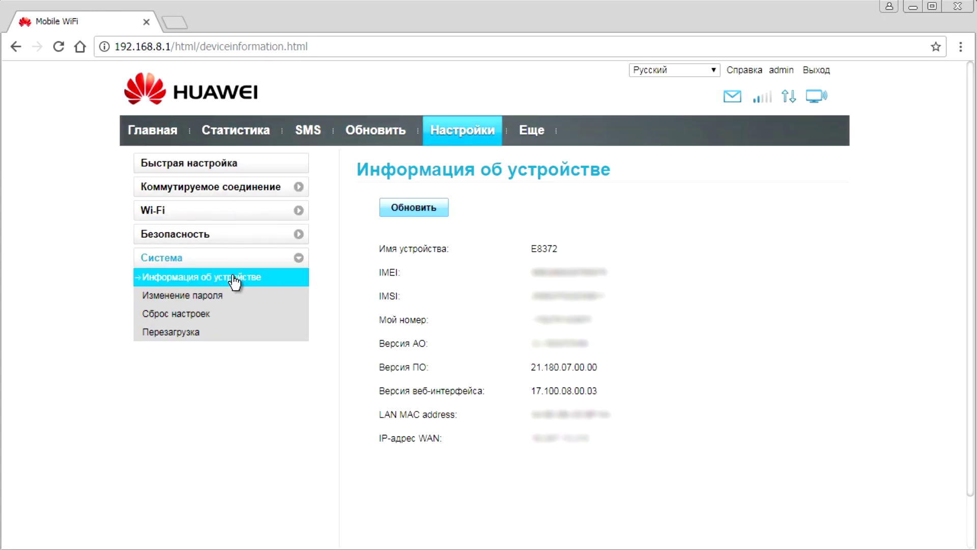
pyautogui.click(200, 295)
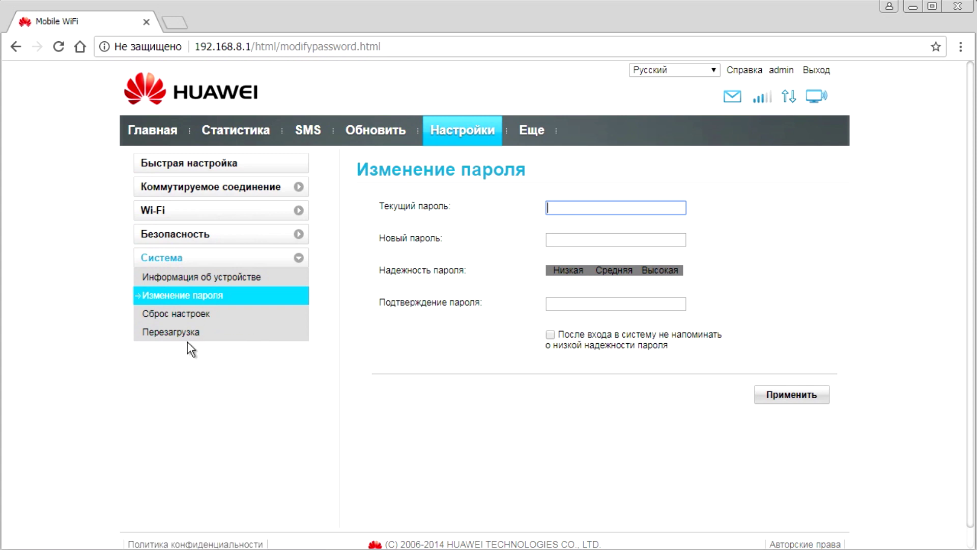
pyautogui.click(546, 136)
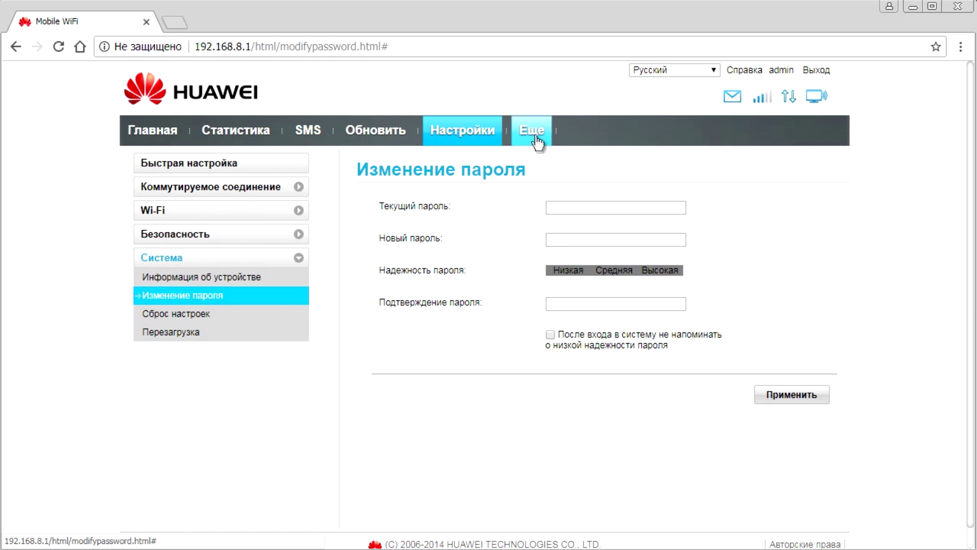
# View the SD card sharing page, which finds no microSD card, then return to the home page
pyautogui.moveTo(533, 131)
pyautogui.click(567, 162)
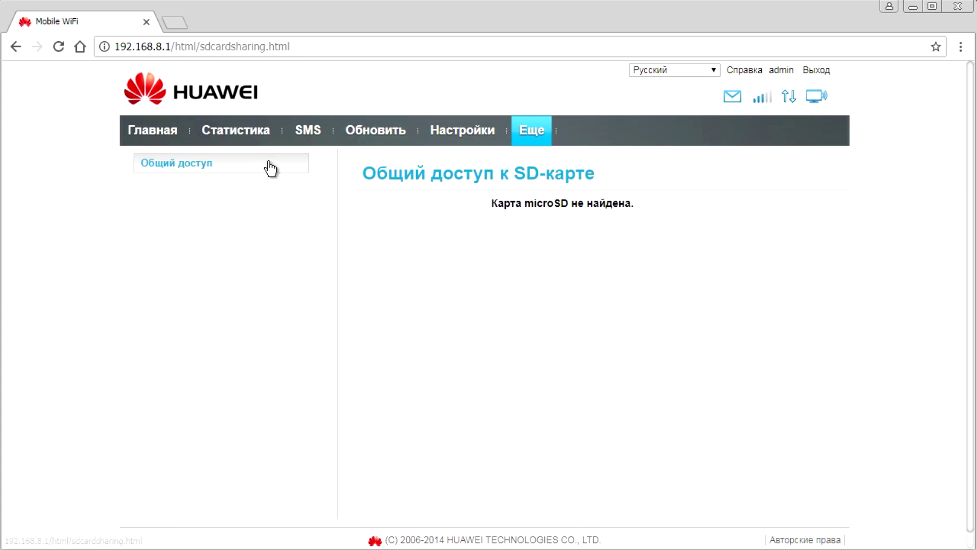
pyautogui.click(153, 136)
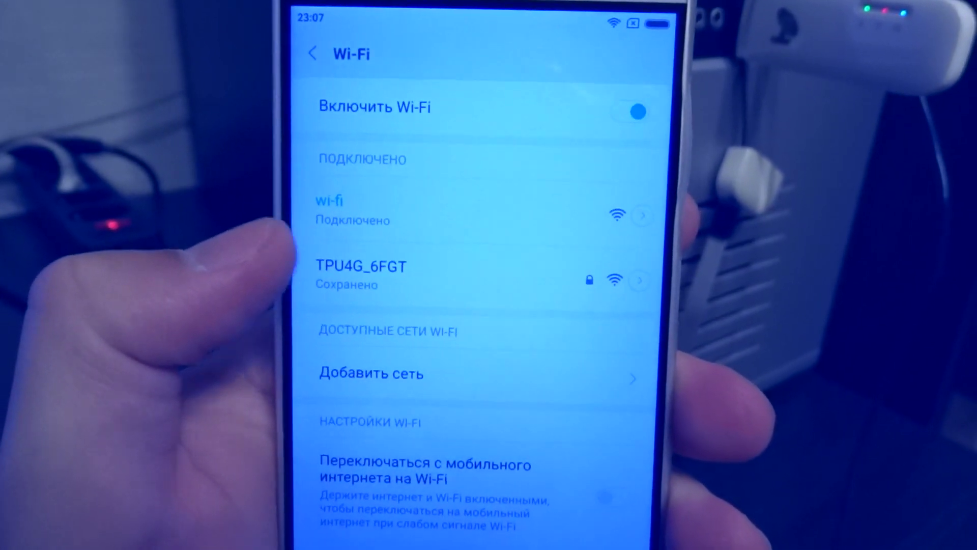
# Connect the phone to TPU4G_6FGT, dismiss the limited-access notice, and load the MegaFon page
pyautogui.click(422, 265)
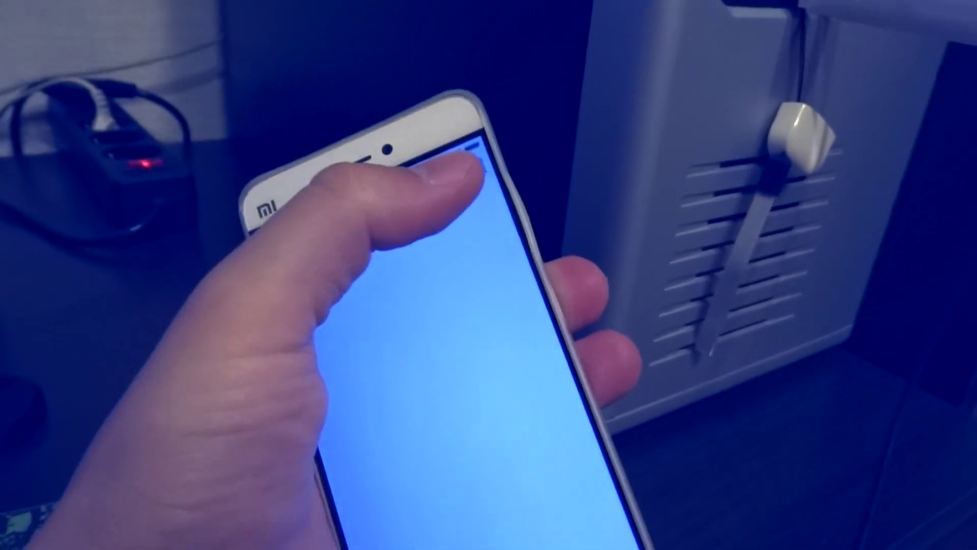
pyautogui.click(464, 174)
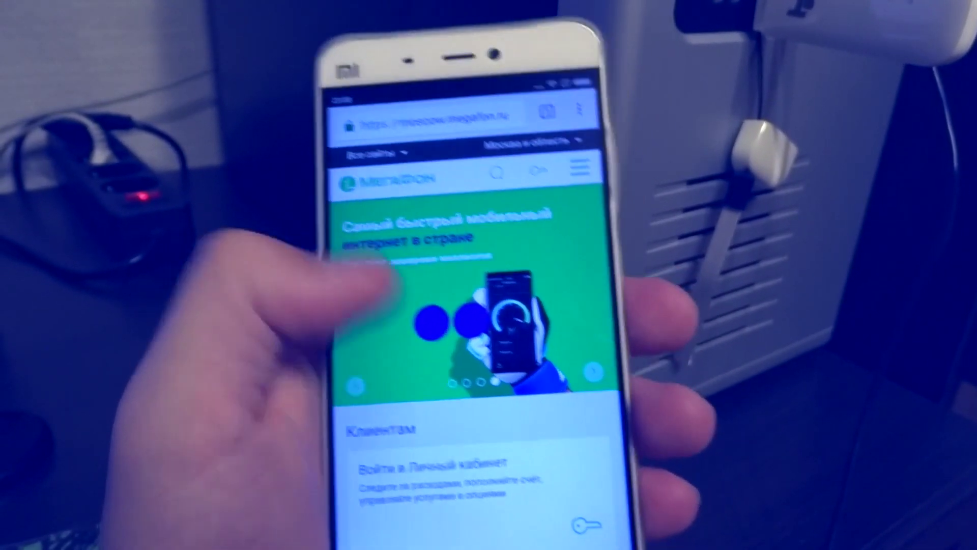
pyautogui.scroll(-4, 473, 305)
pyautogui.scroll(-4, 473, 315)
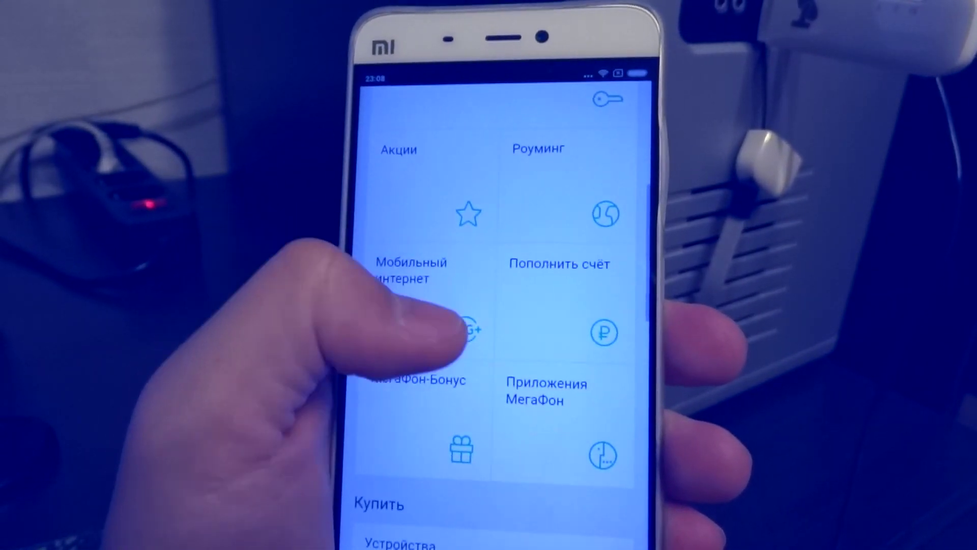
pyautogui.click(407, 275)
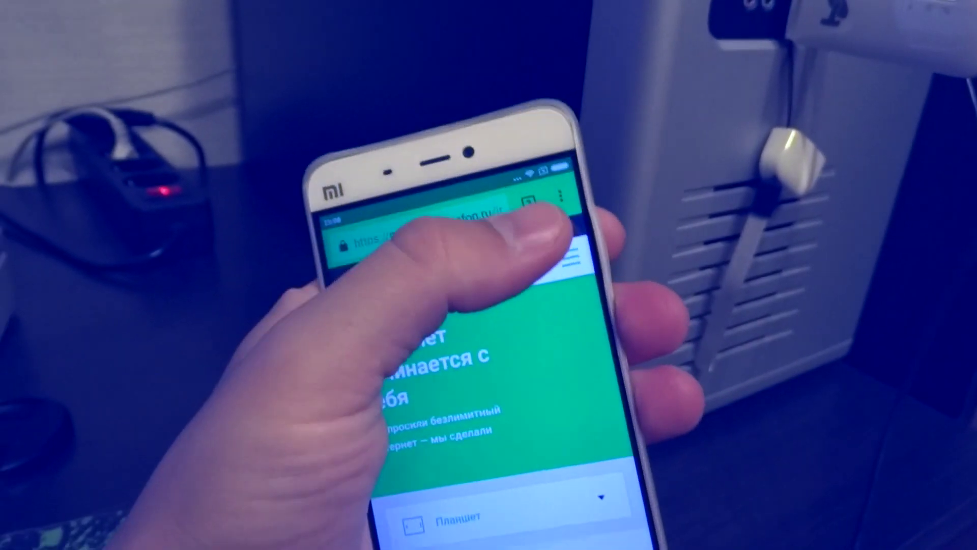
# Switch to the yandex.ru browser tab and retry loading it
pyautogui.click(529, 201)
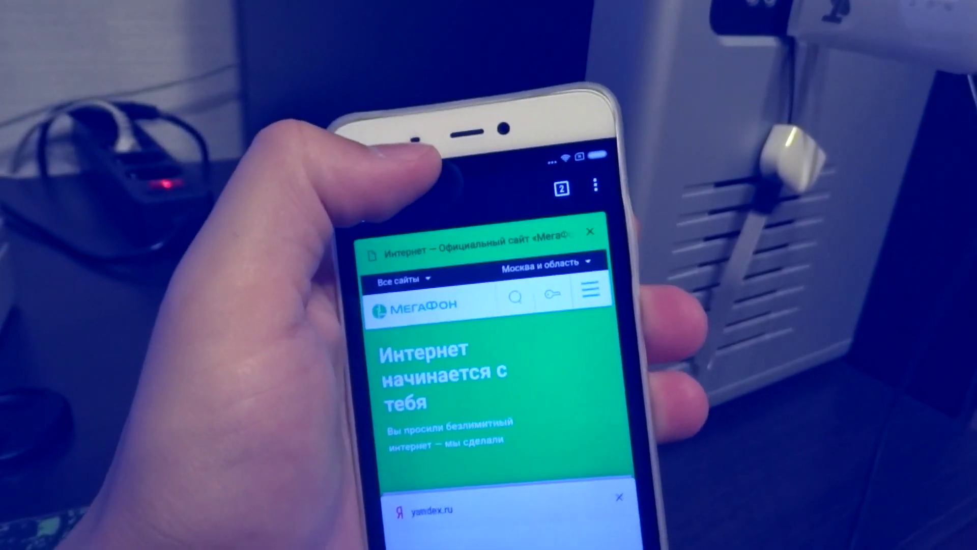
pyautogui.moveTo(509, 234); pyautogui.dragTo(438, 204)
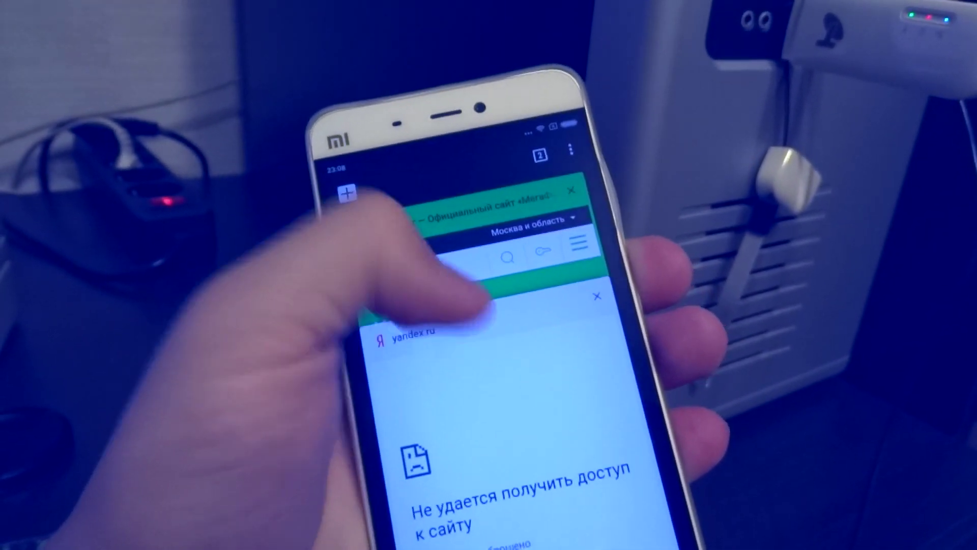
pyautogui.click(489, 331)
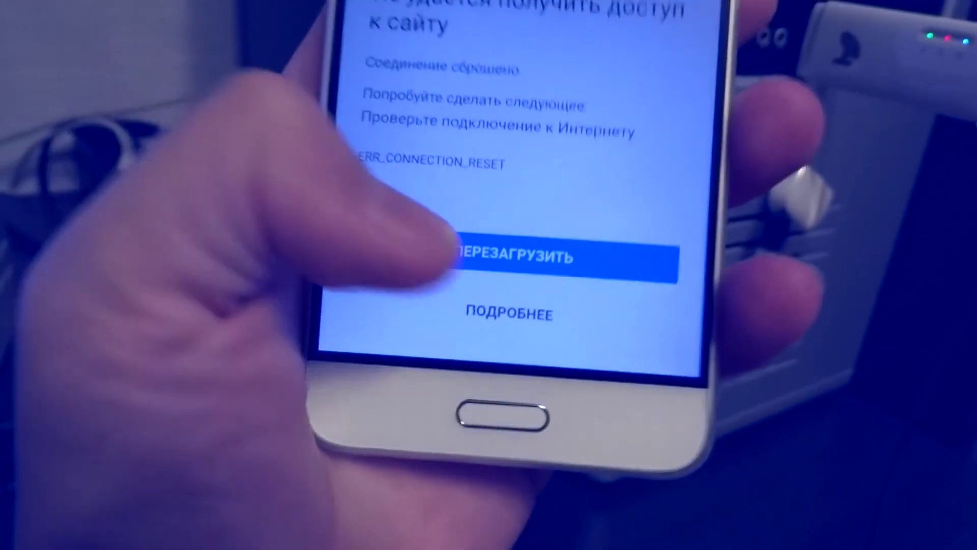
pyautogui.click(537, 287)
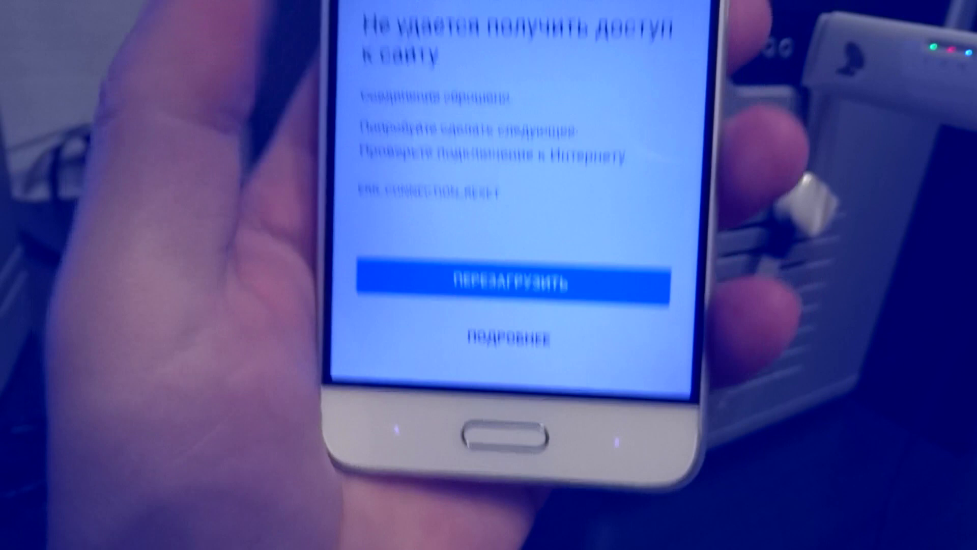